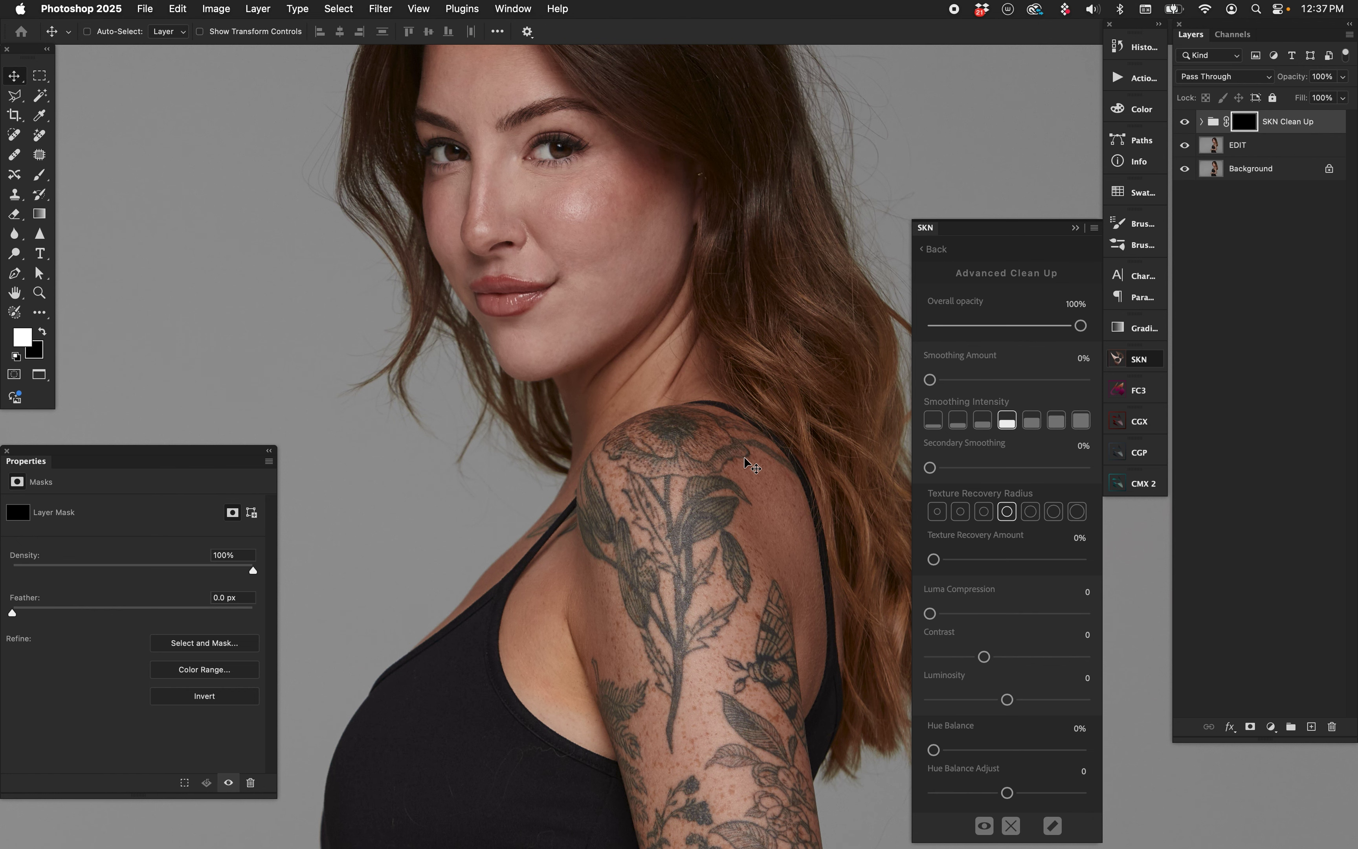
Show the SKN Clean Up group's mask as a red overlay and brush white over the bare skin between the stem and large leaf tattoos
scroll(743, 456, "up", 10)
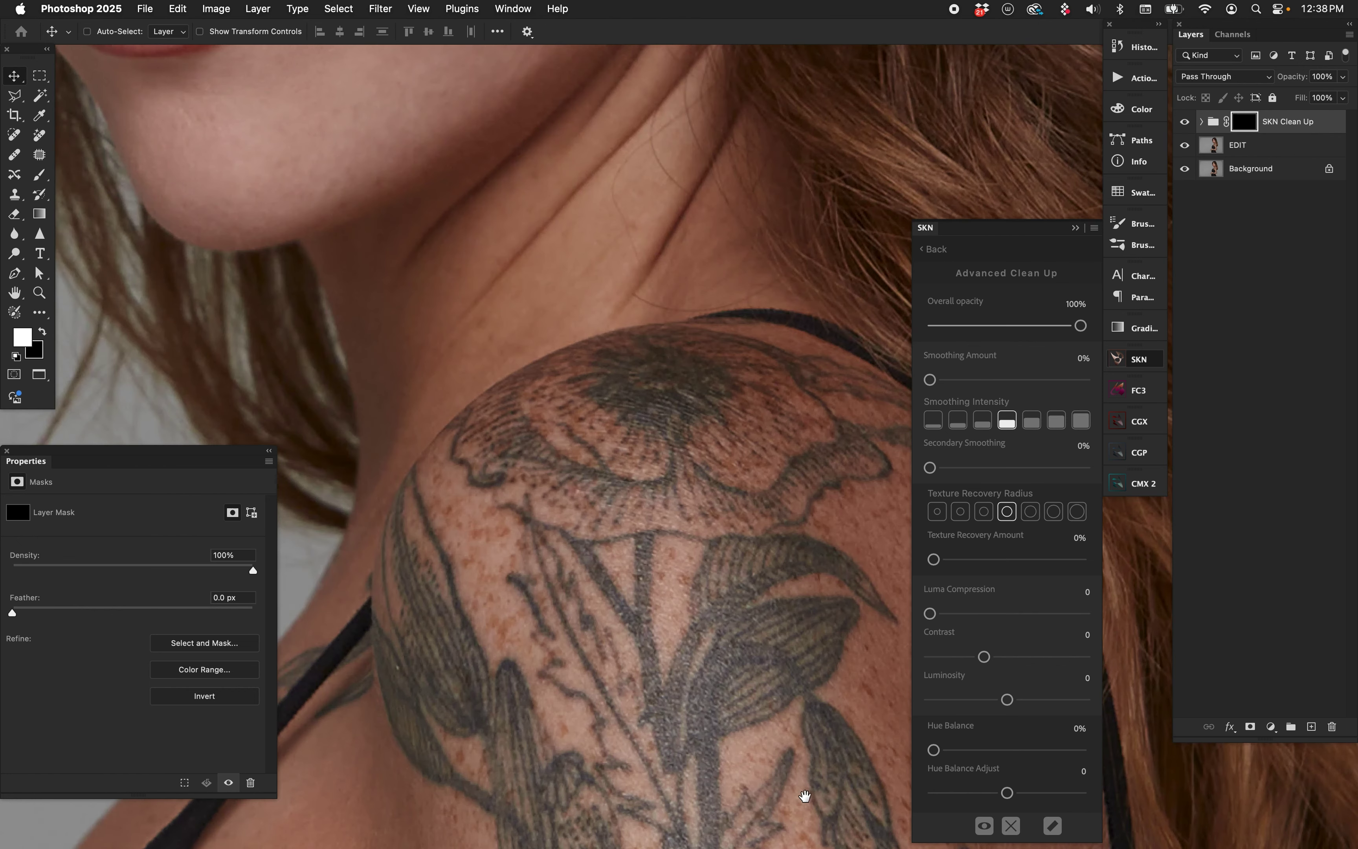
scroll(728, 264, "down", 5)
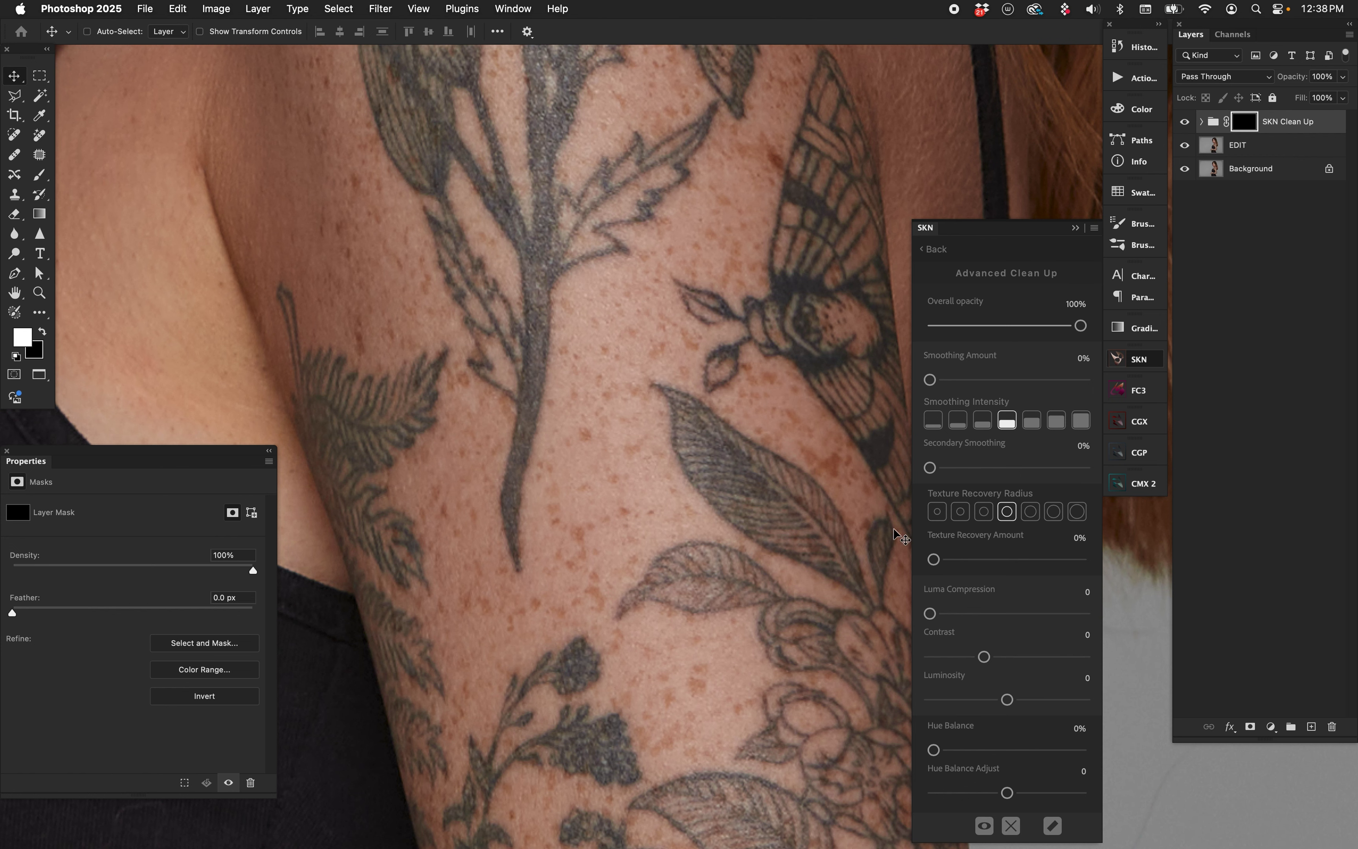
key("backslash")
key("b")
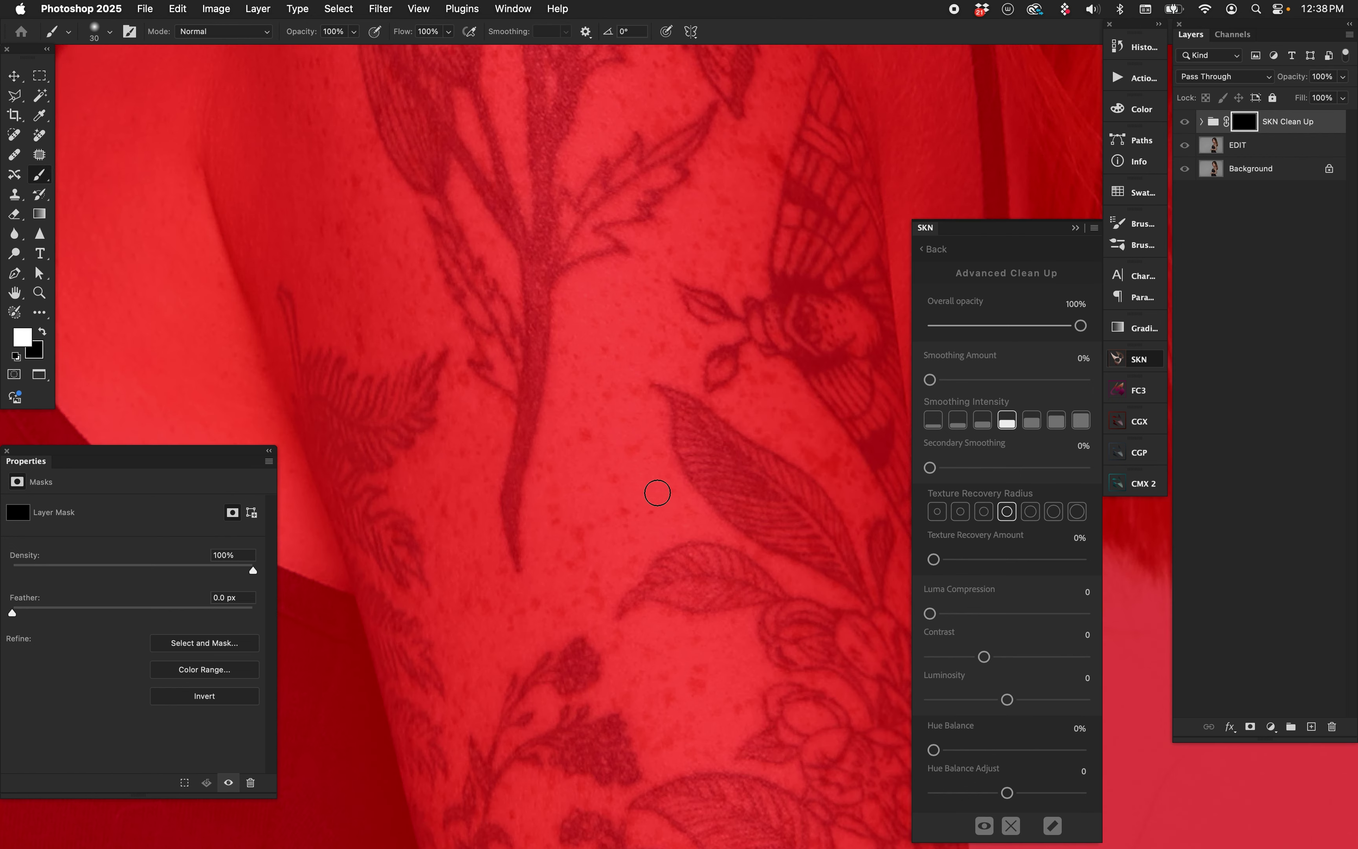
mouse_move(611, 337)
left_mouse_down()
mouse_move(555, 476)
mouse_move(569, 303)
mouse_move(594, 282)
mouse_move(636, 288)
mouse_move(636, 395)
mouse_move(561, 533)
mouse_move(546, 585)
mouse_move(576, 594)
mouse_move(621, 537)
mouse_move(573, 498)
left_mouse_up()
key("bracketleft")
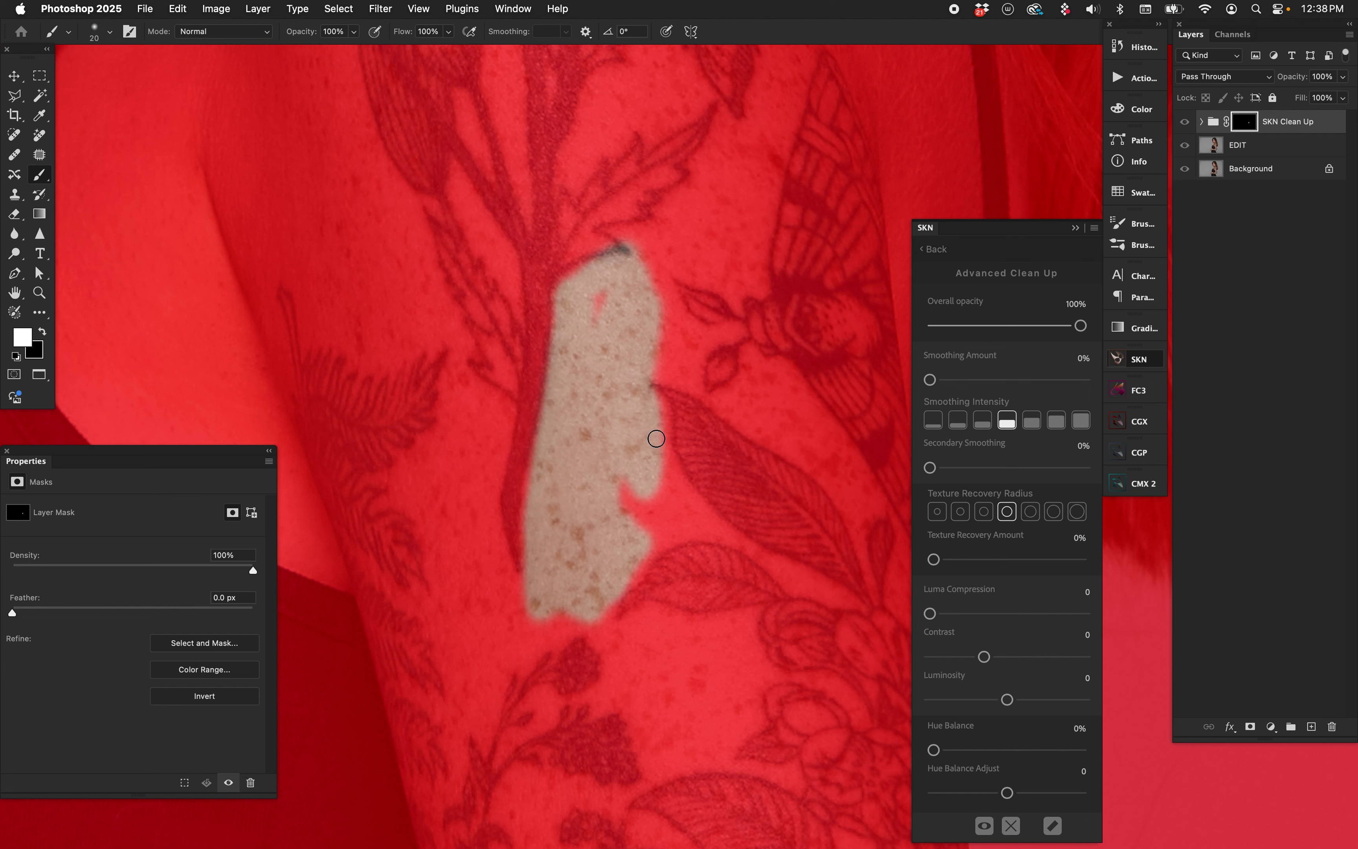
mouse_move(664, 460)
left_mouse_down()
mouse_move(699, 525)
mouse_move(640, 557)
mouse_move(631, 476)
mouse_move(652, 524)
mouse_move(571, 358)
mouse_move(592, 351)
mouse_move(639, 264)
left_mouse_up()
key("bracketleft")
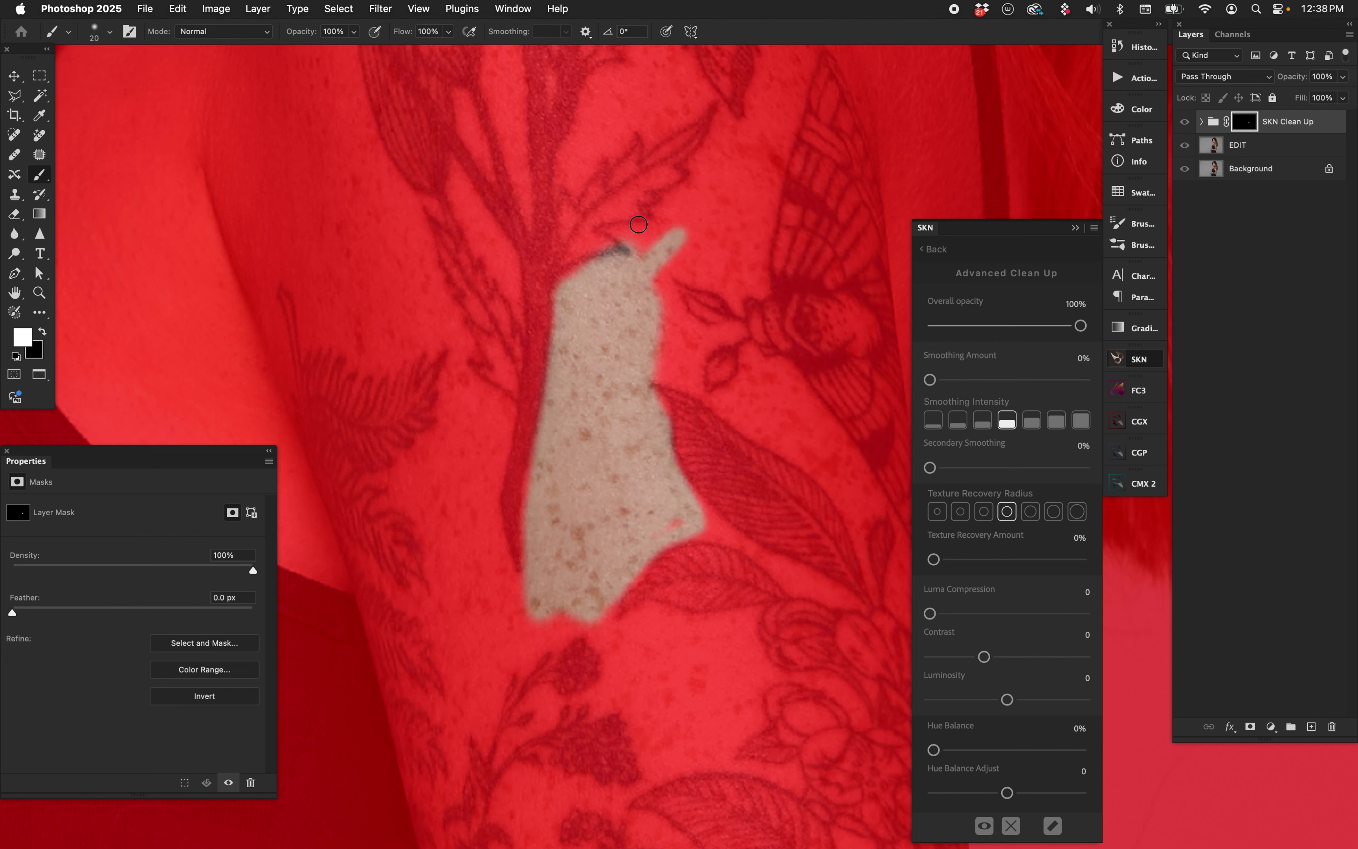
Extend the white mask area up towards the moth tattoo and down to the berry tattoo, and hide the mask overlay
key("x")
key("x")
key("bracketright")
key("bracketright")
mouse_move(588, 275)
left_mouse_down()
mouse_move(665, 256)
mouse_move(623, 327)
mouse_move(653, 281)
mouse_move(648, 341)
mouse_move(673, 227)
mouse_move(706, 177)
mouse_move(712, 198)
mouse_move(679, 250)
mouse_move(687, 360)
mouse_move(660, 382)
left_mouse_up()
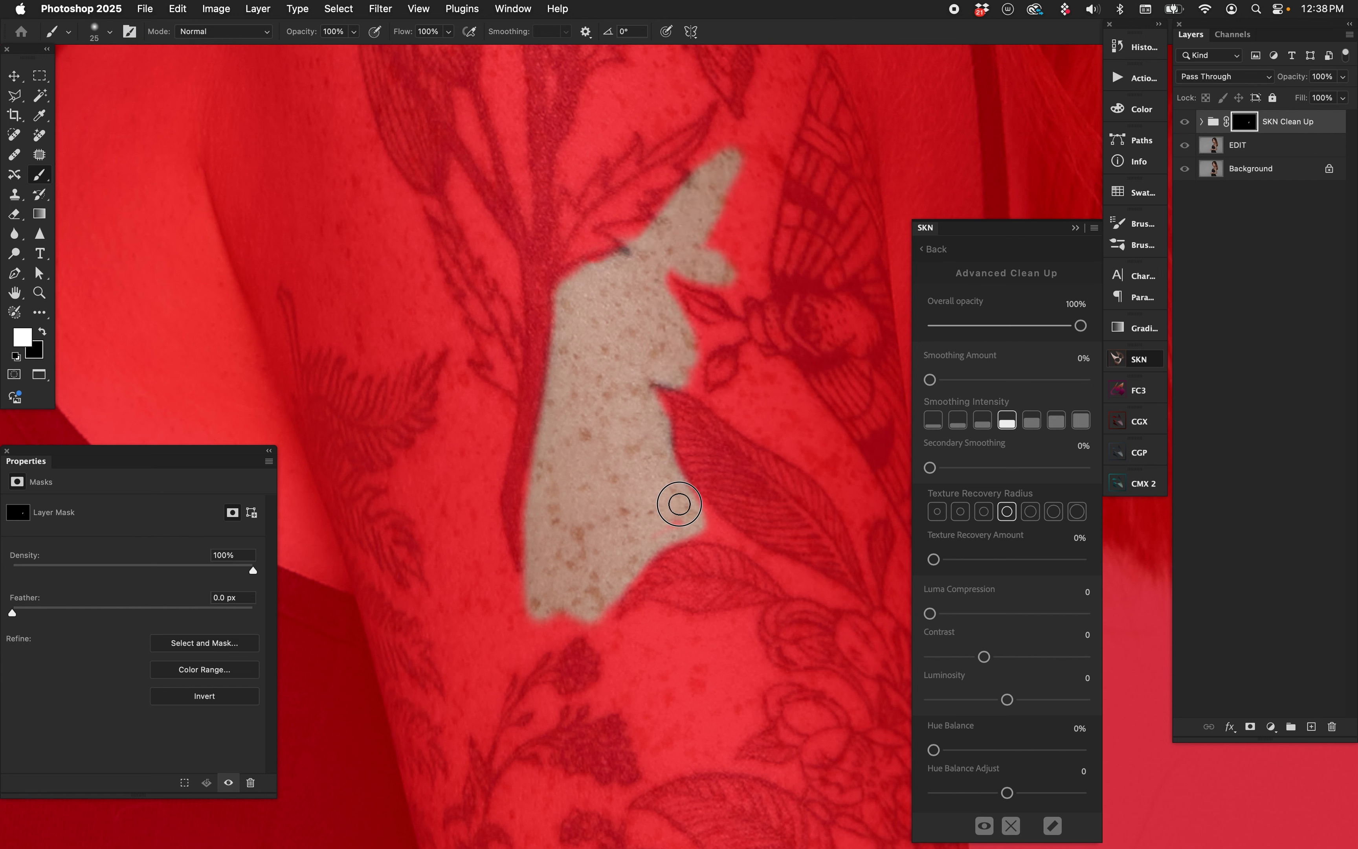
mouse_move(570, 606)
left_mouse_down()
mouse_move(554, 554)
mouse_move(533, 628)
mouse_move(567, 591)
left_mouse_up()
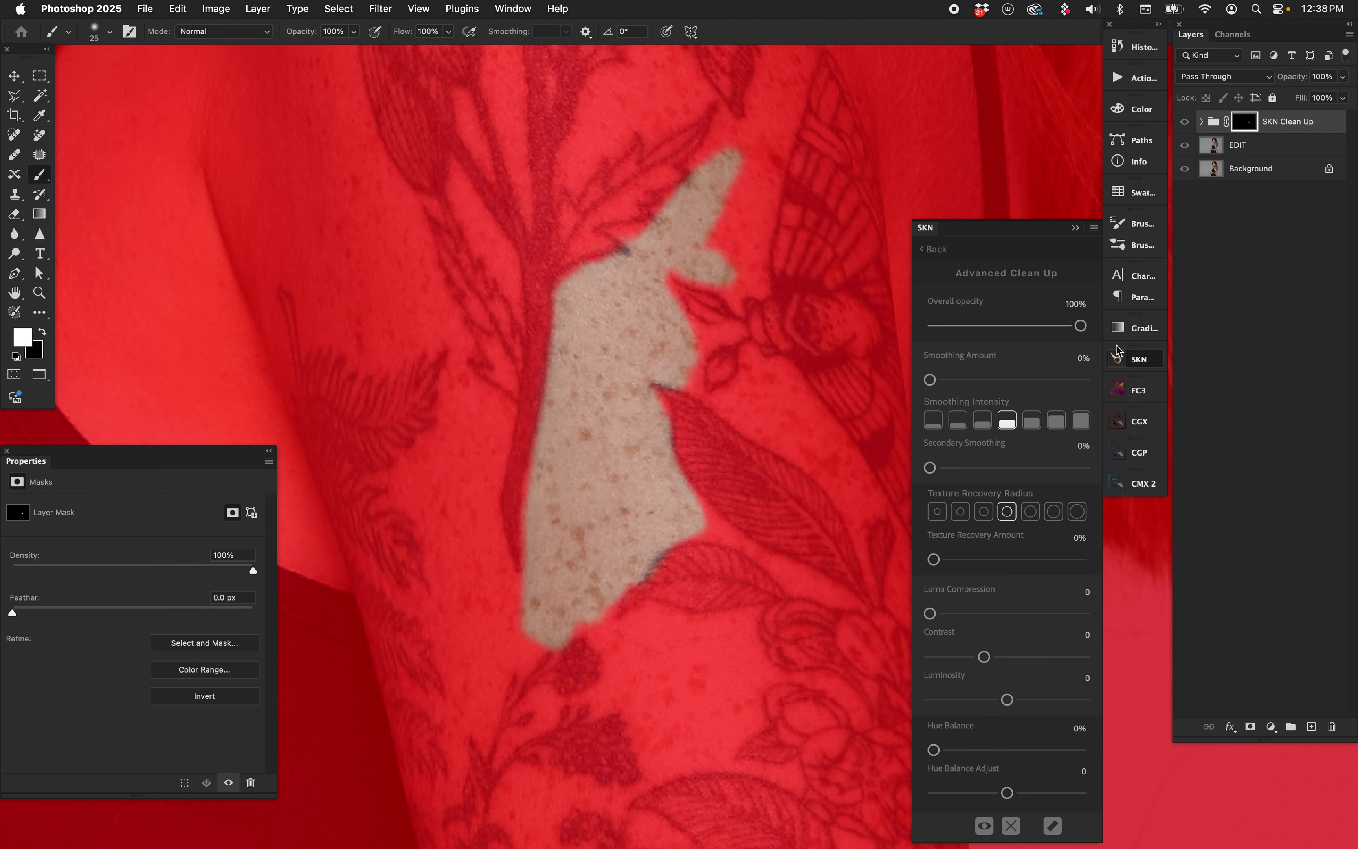
key("backslash")
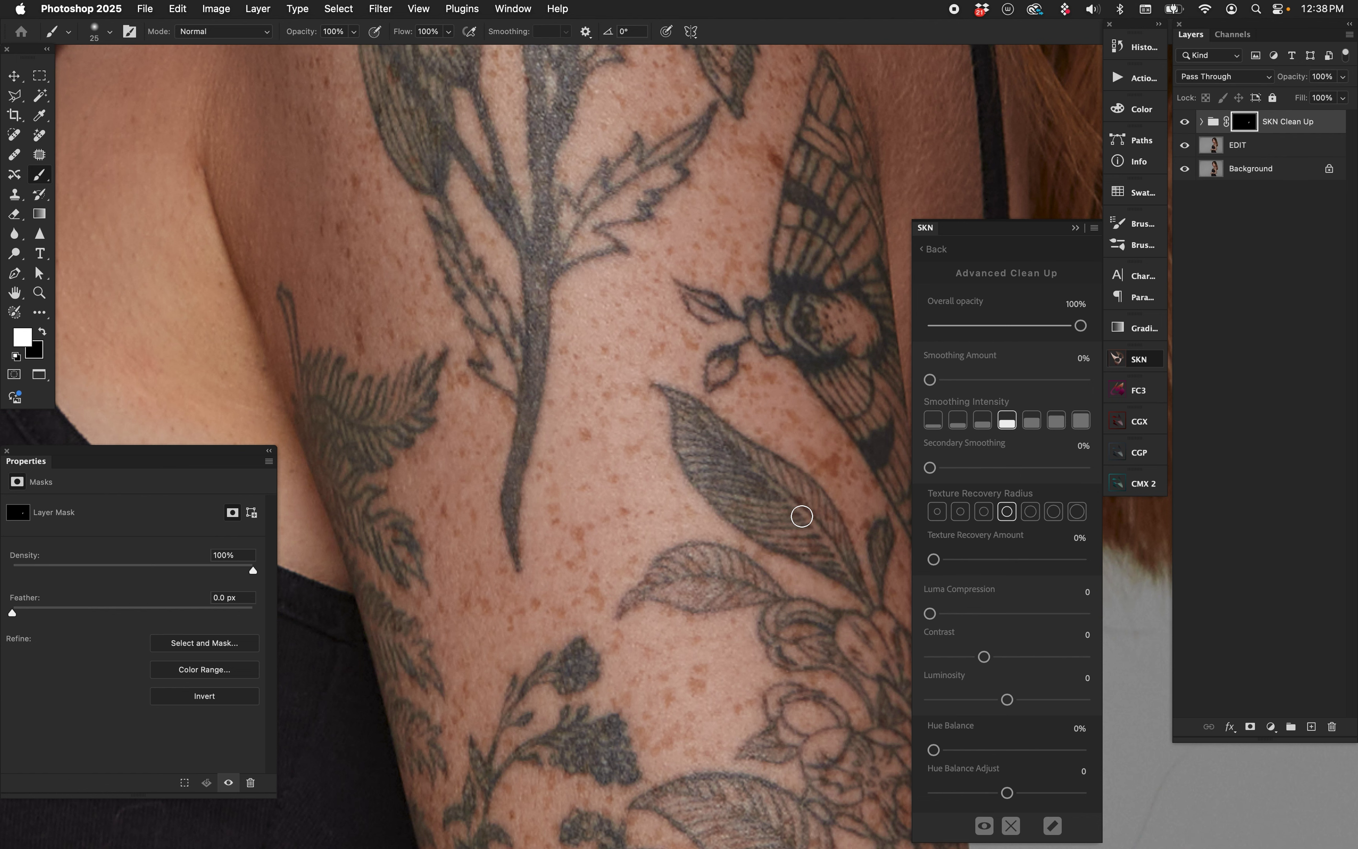
key("backslash")
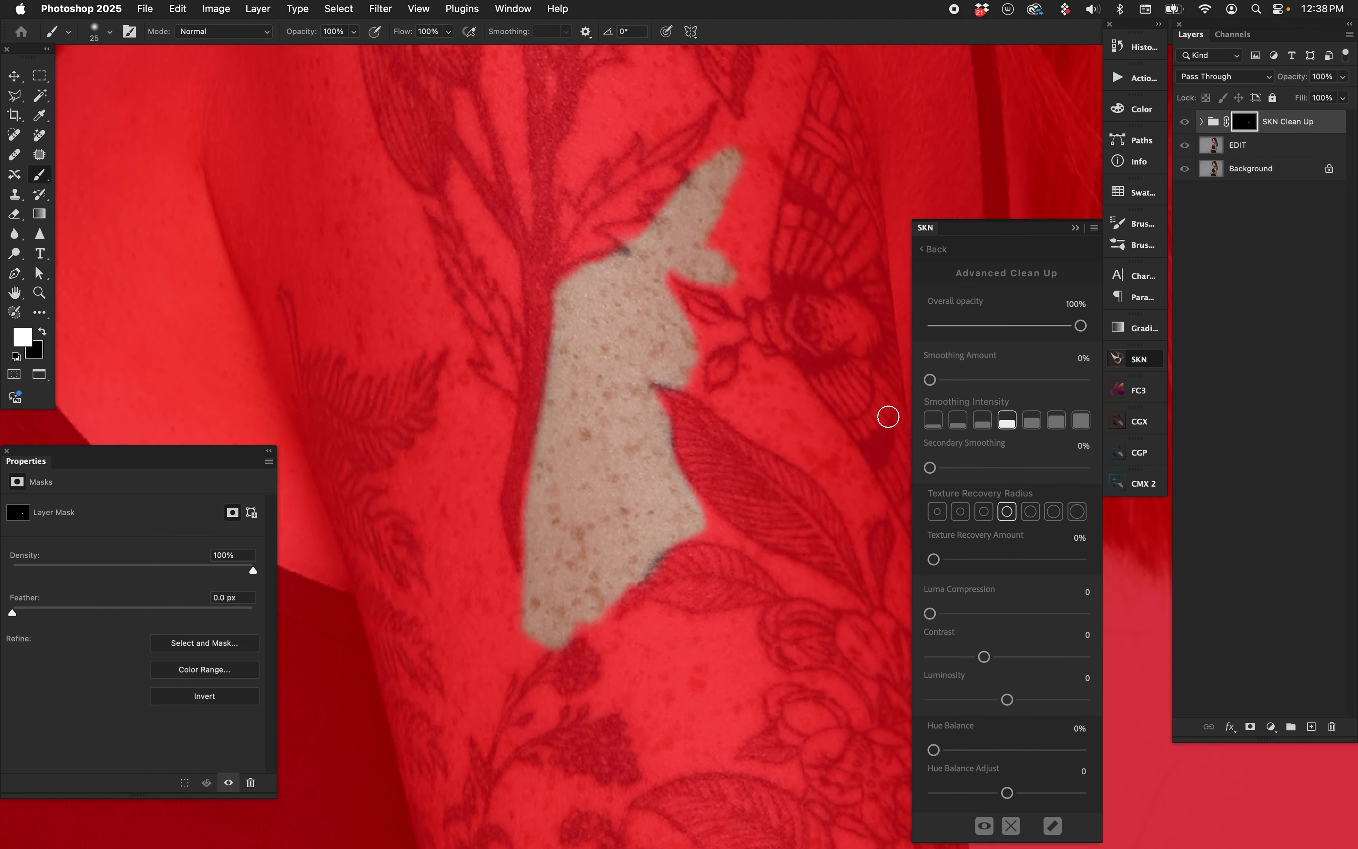
key("backslash")
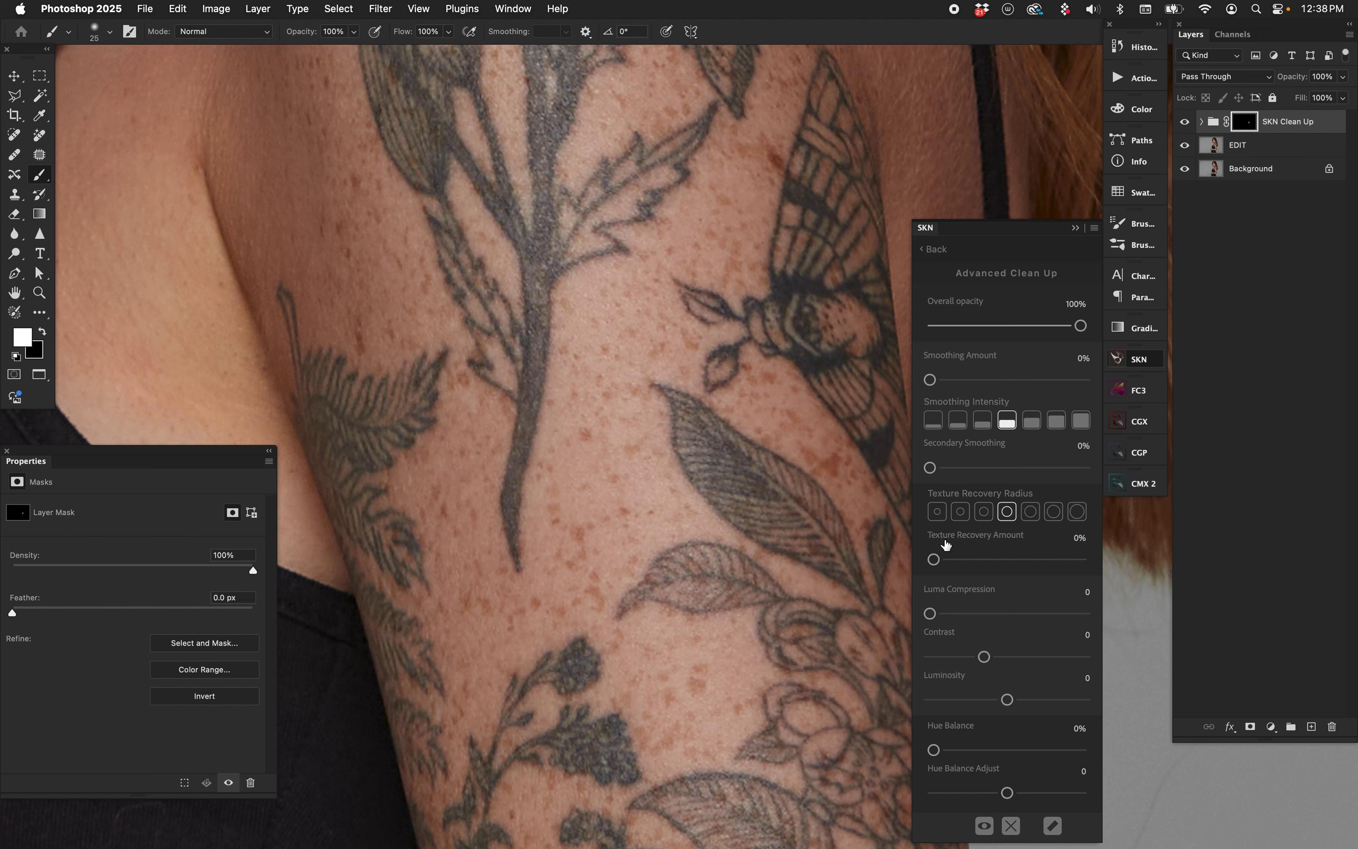
Try texture recovery at 50% with the second and sixth radius options, and reset the amount to 0%
left_click_drag(934, 559, 1009, 561)
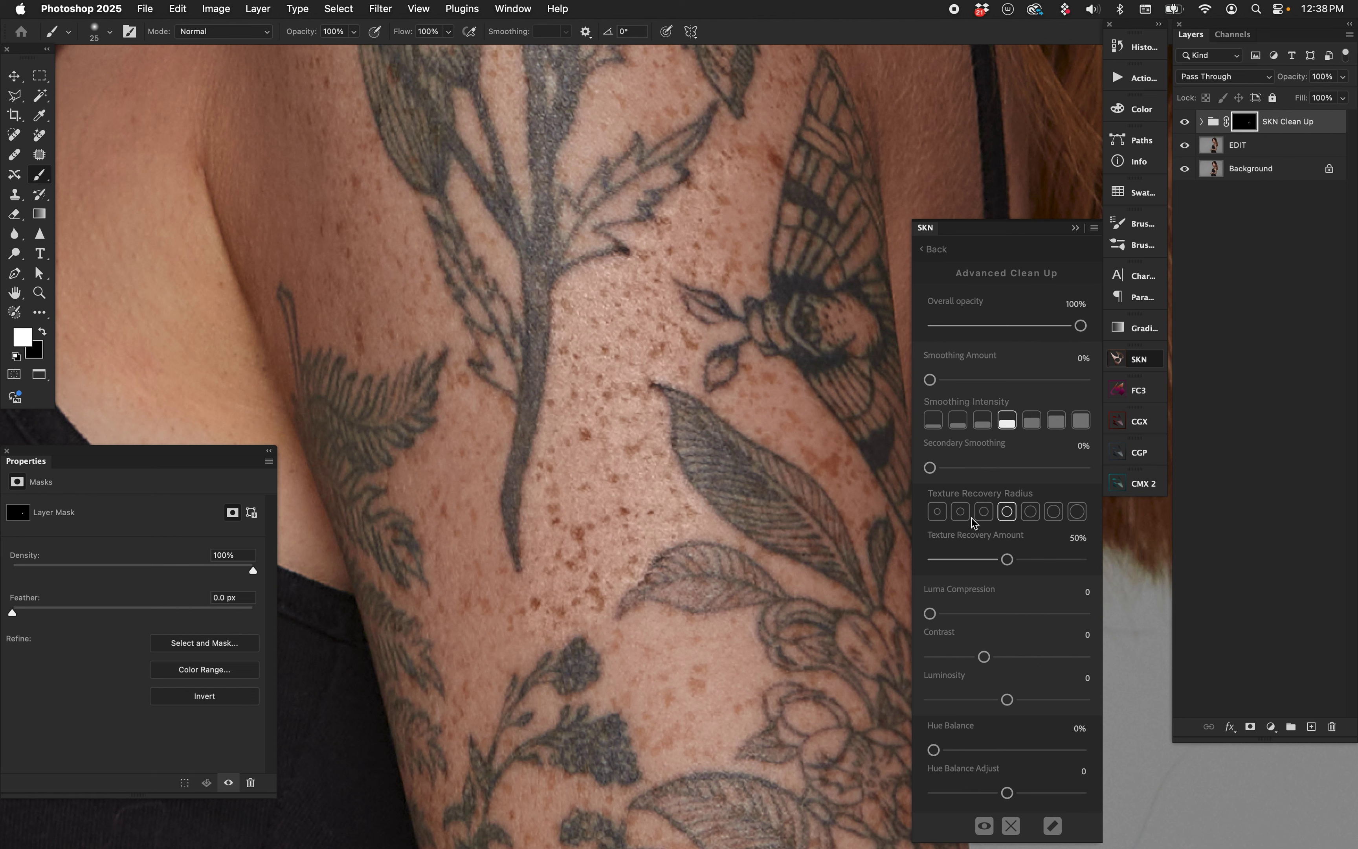
left_click(961, 512)
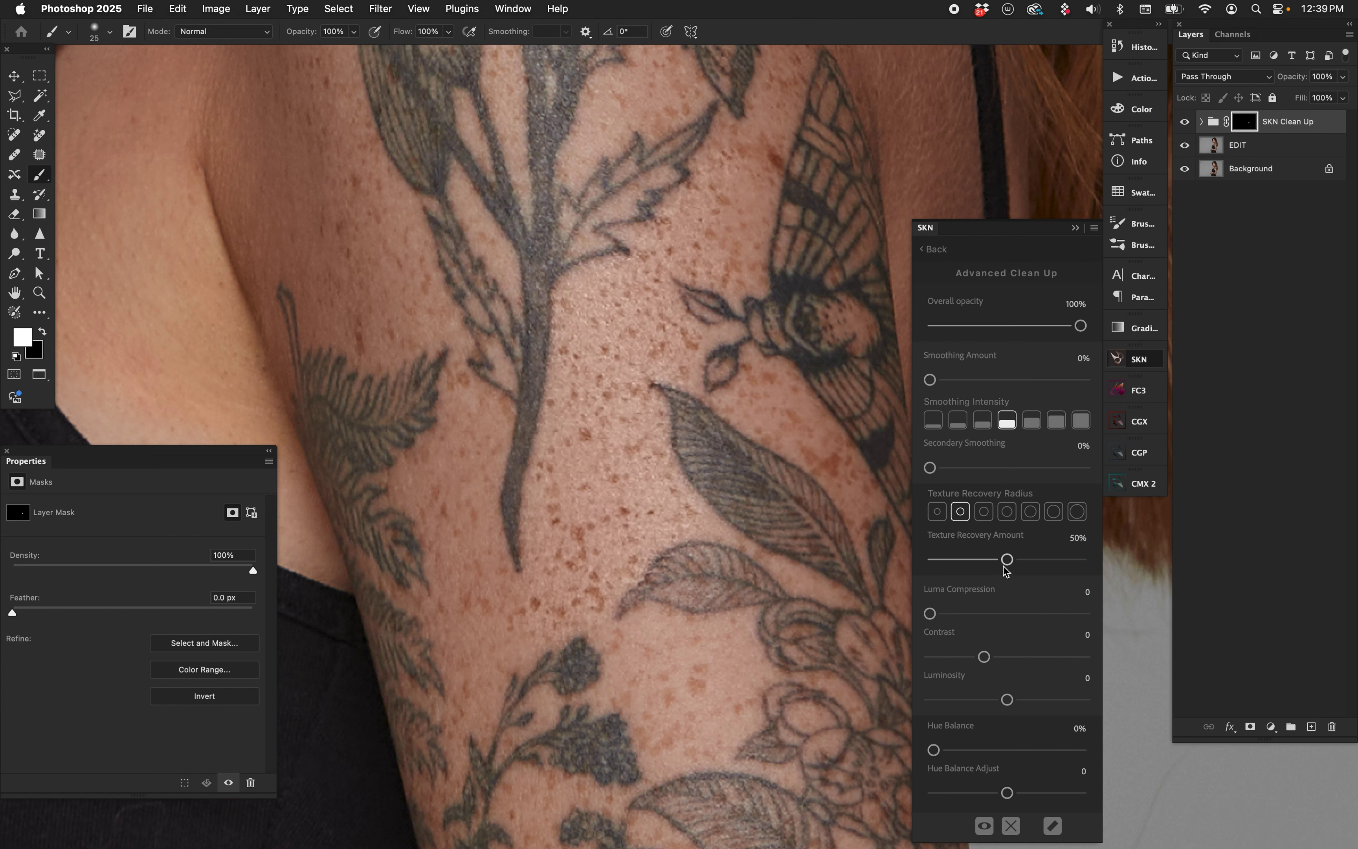
left_click(1053, 512)
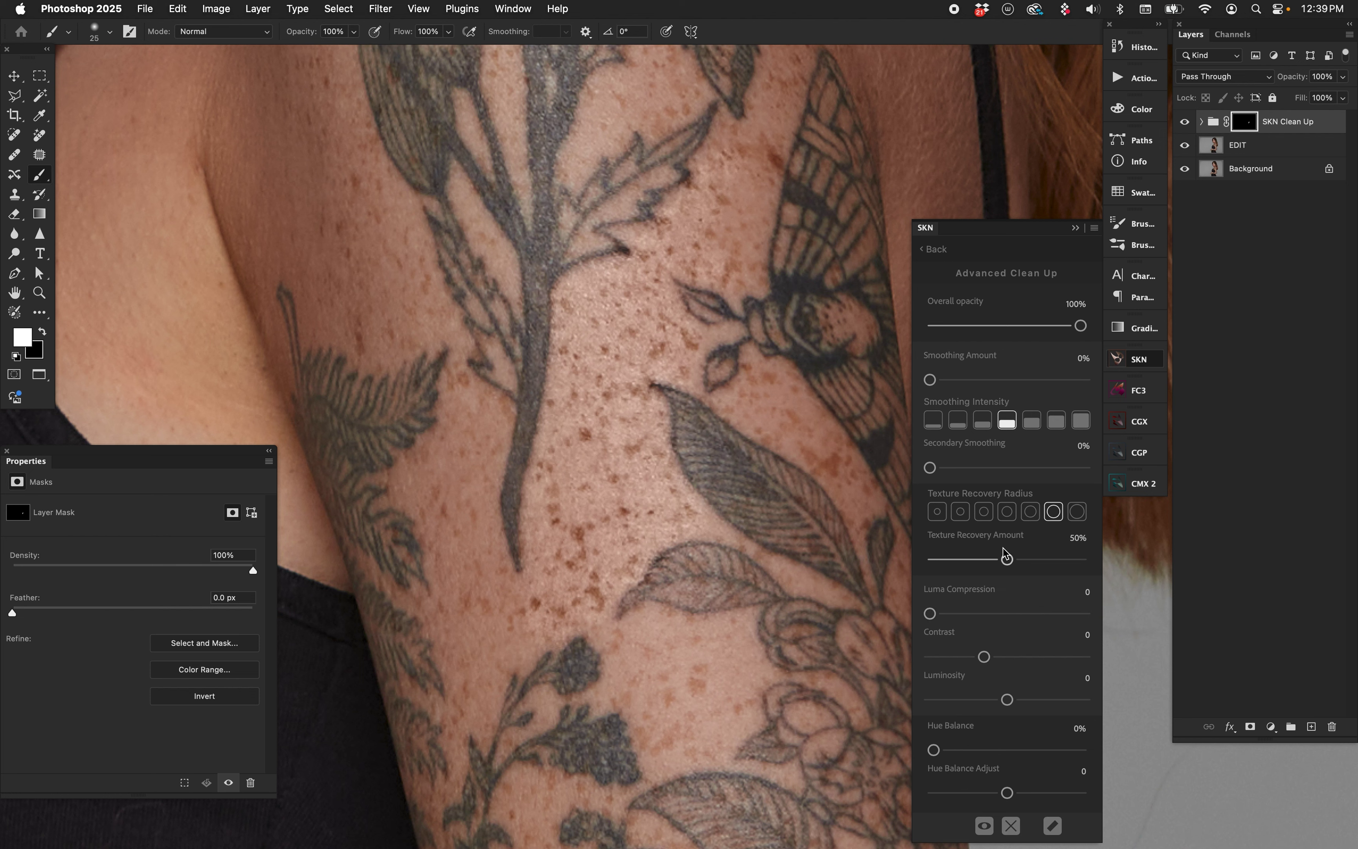
left_click_drag(1005, 558, 934, 559)
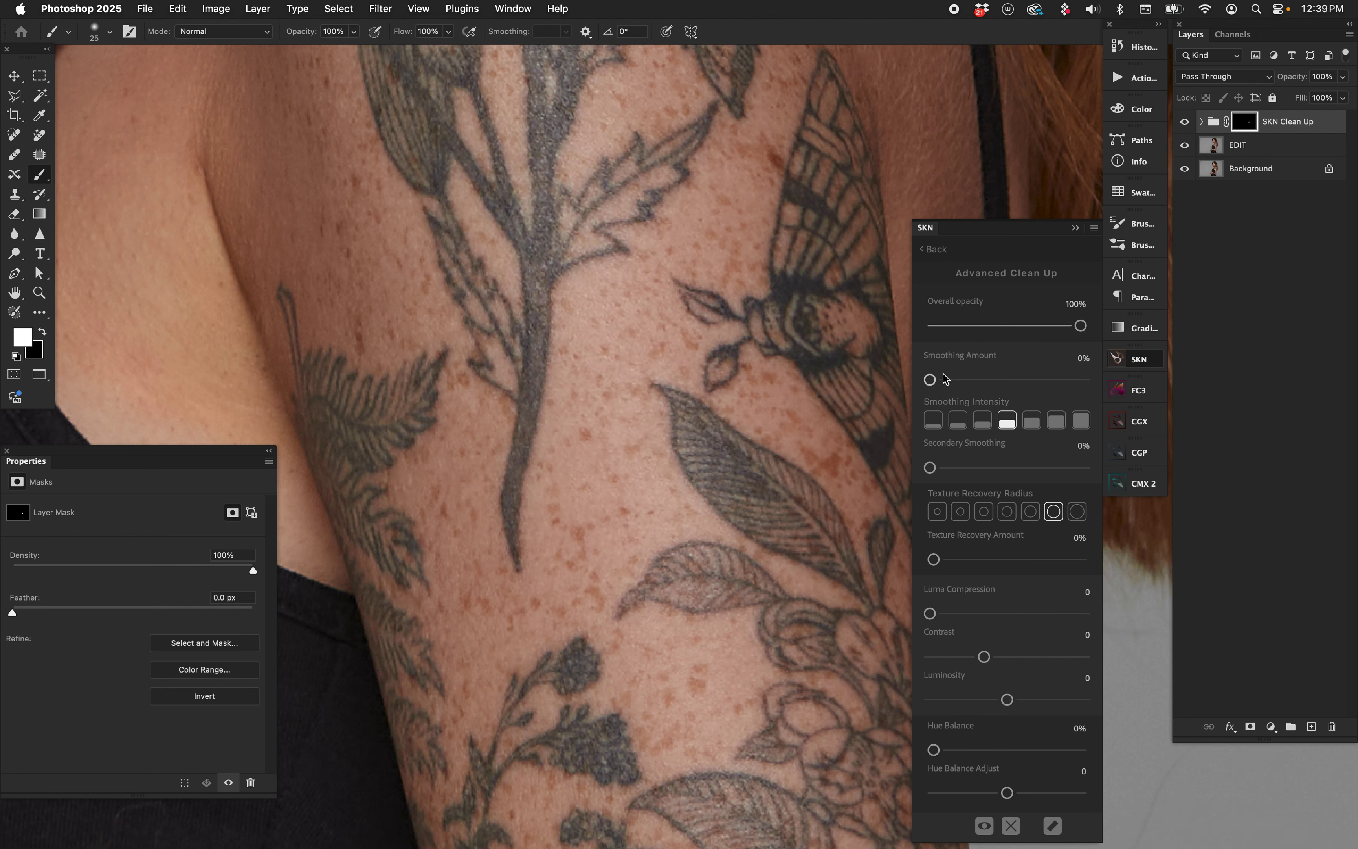
Try a smoothing amount of 100% with secondary smoothing of 66%, and reduce the smoothing amount to 72%
left_click_drag(930, 379, 1026, 379)
left_click_drag(1027, 380, 1161, 402)
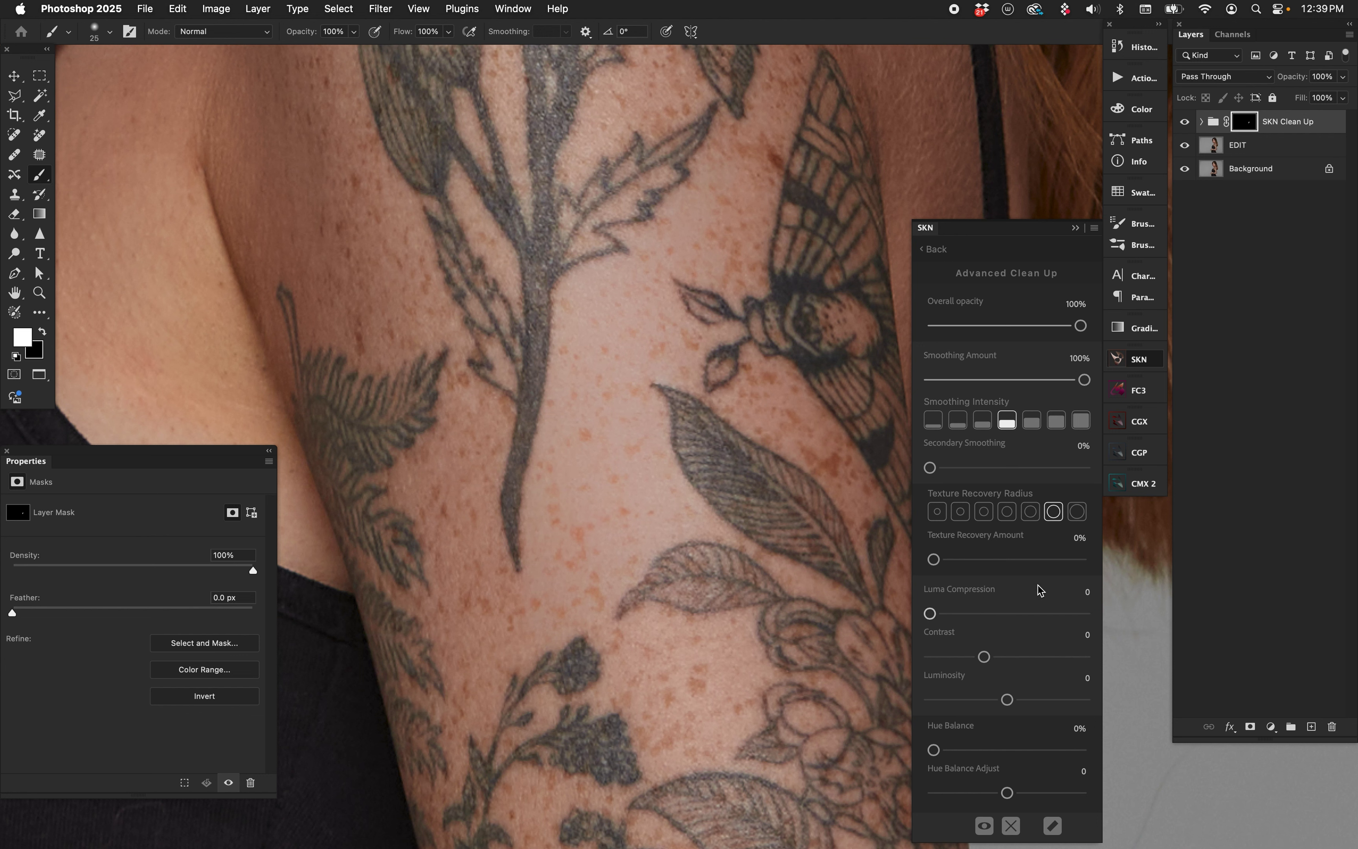
left_click_drag(933, 472, 1031, 467)
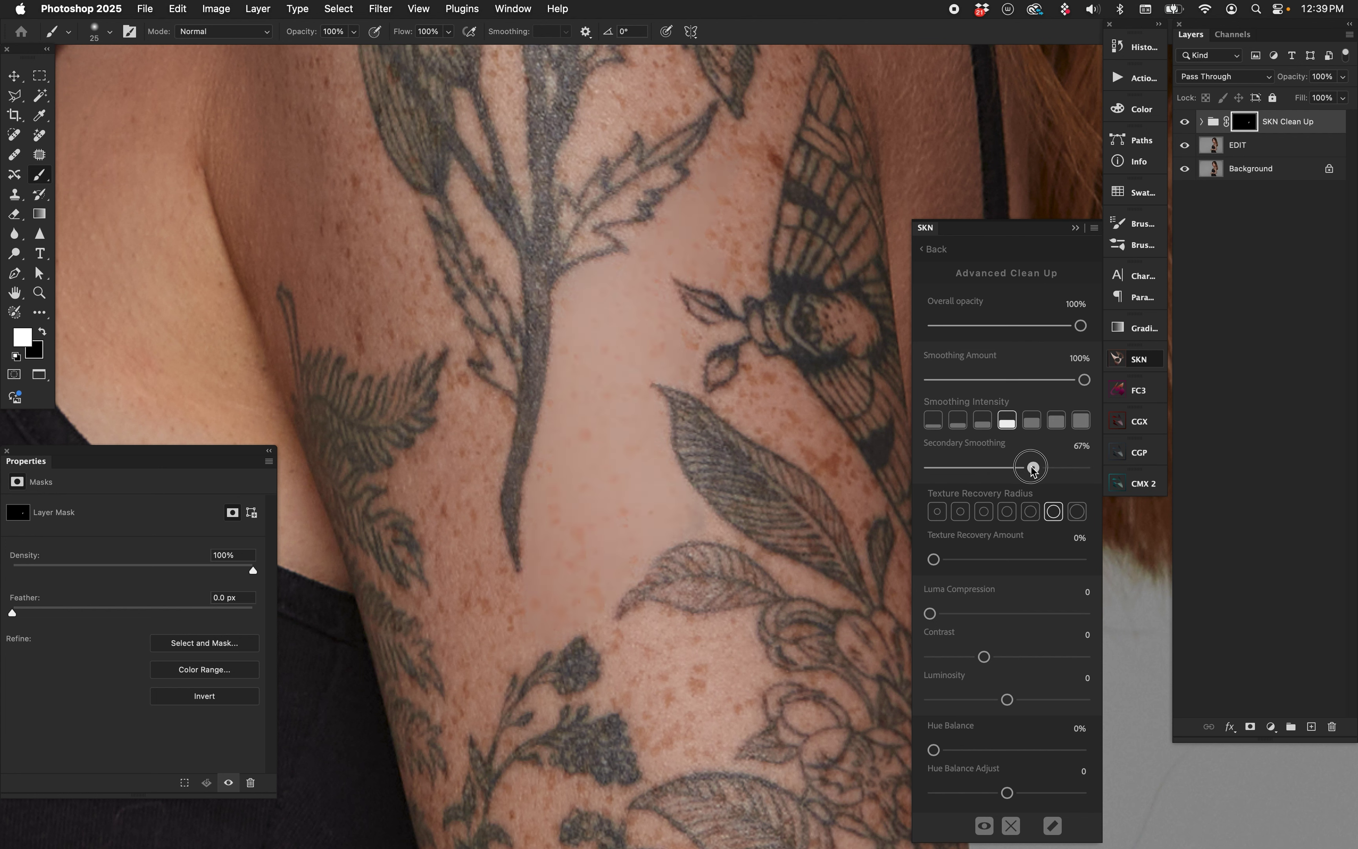
left_click_drag(1085, 380, 1041, 380)
Try texture recovery with the smallest radius over the smoothed skin, and reset texture recovery, secondary smoothing and smoothing amount to 0%
left_click(939, 512)
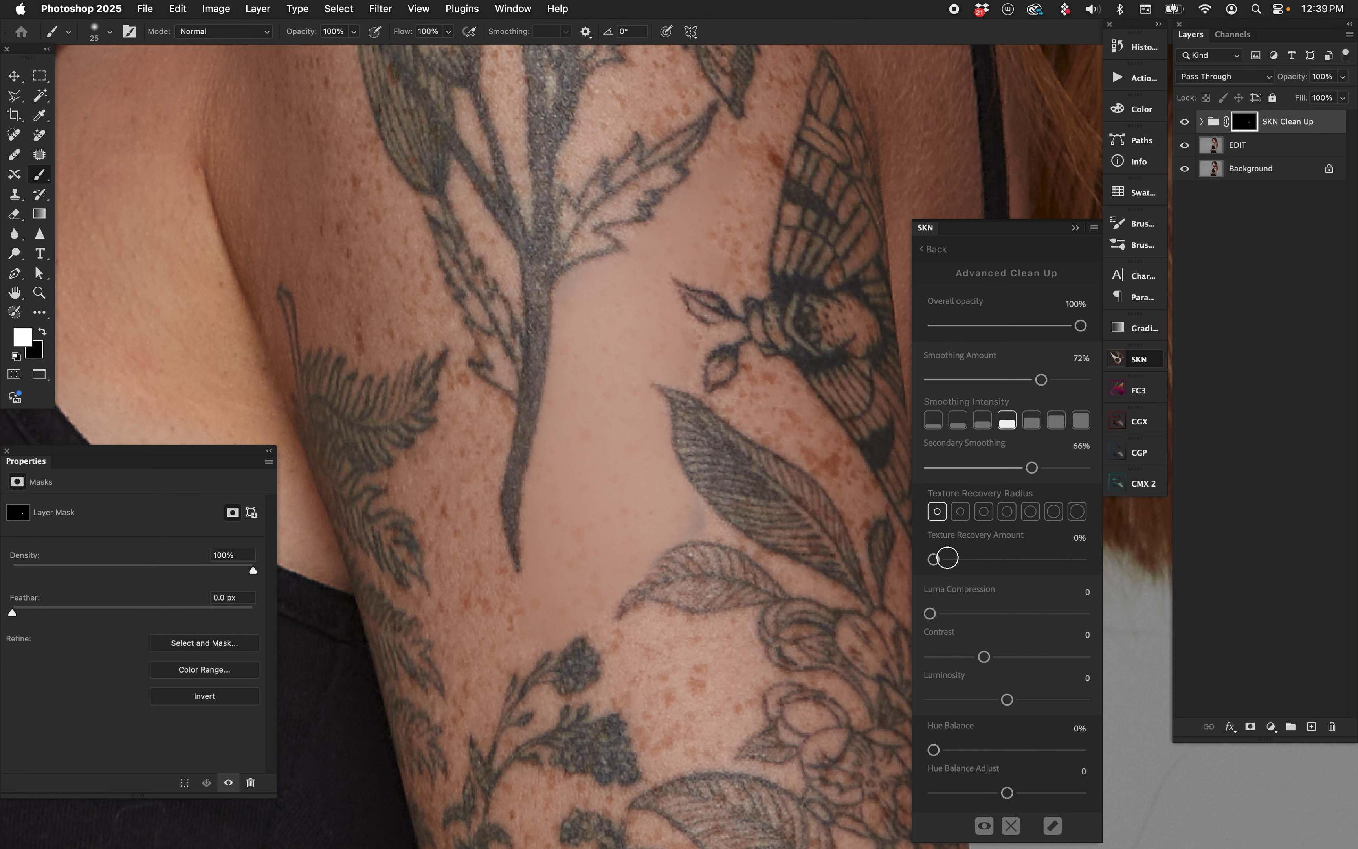
left_click_drag(965, 559, 1033, 559)
left_click(1042, 468)
left_click_drag(1034, 559, 933, 559)
left_click_drag(1043, 468, 930, 468)
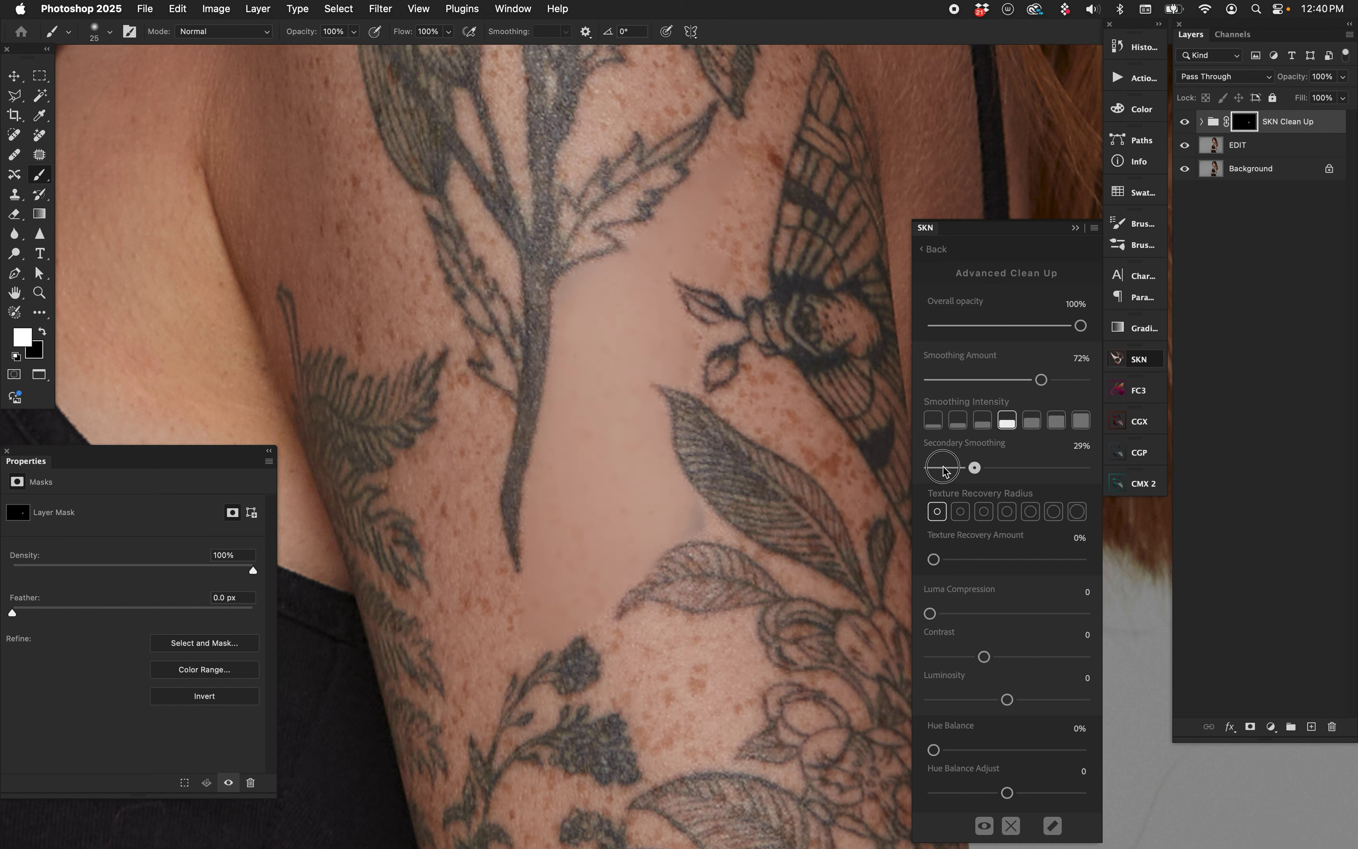
left_click_drag(1041, 381, 930, 380)
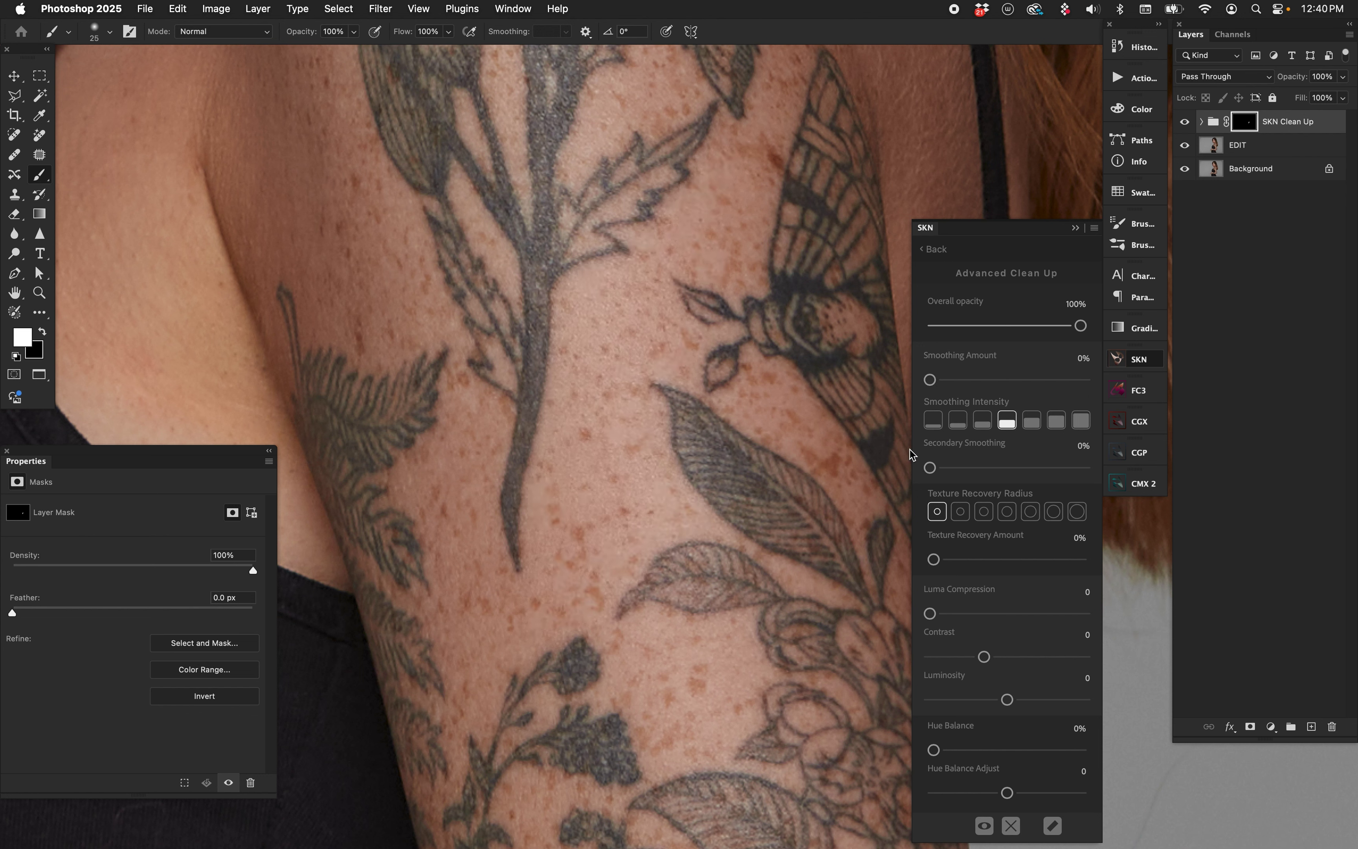
Choose the second-smallest texture recovery radius, set its amount to 45%, and lower the contrast to -18
left_click(960, 511)
left_click_drag(941, 563, 1018, 563)
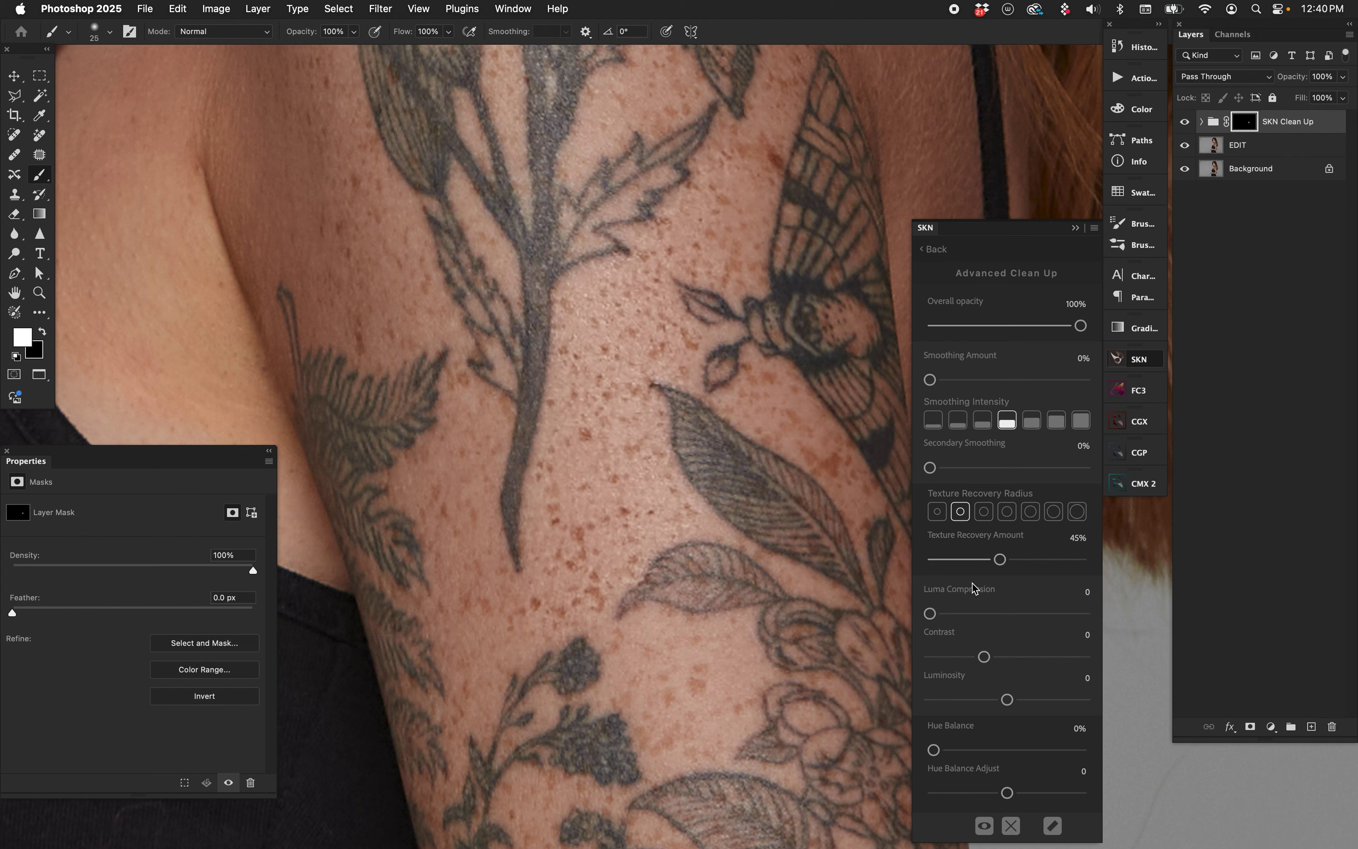
mouse_move(930, 613)
left_mouse_down()
mouse_move(1001, 613)
mouse_move(929, 614)
left_mouse_up()
left_click_drag(990, 648, 949, 663)
Leave the advanced clean-up settings and open the Tone presets
scroll(737, 517, "down", 4)
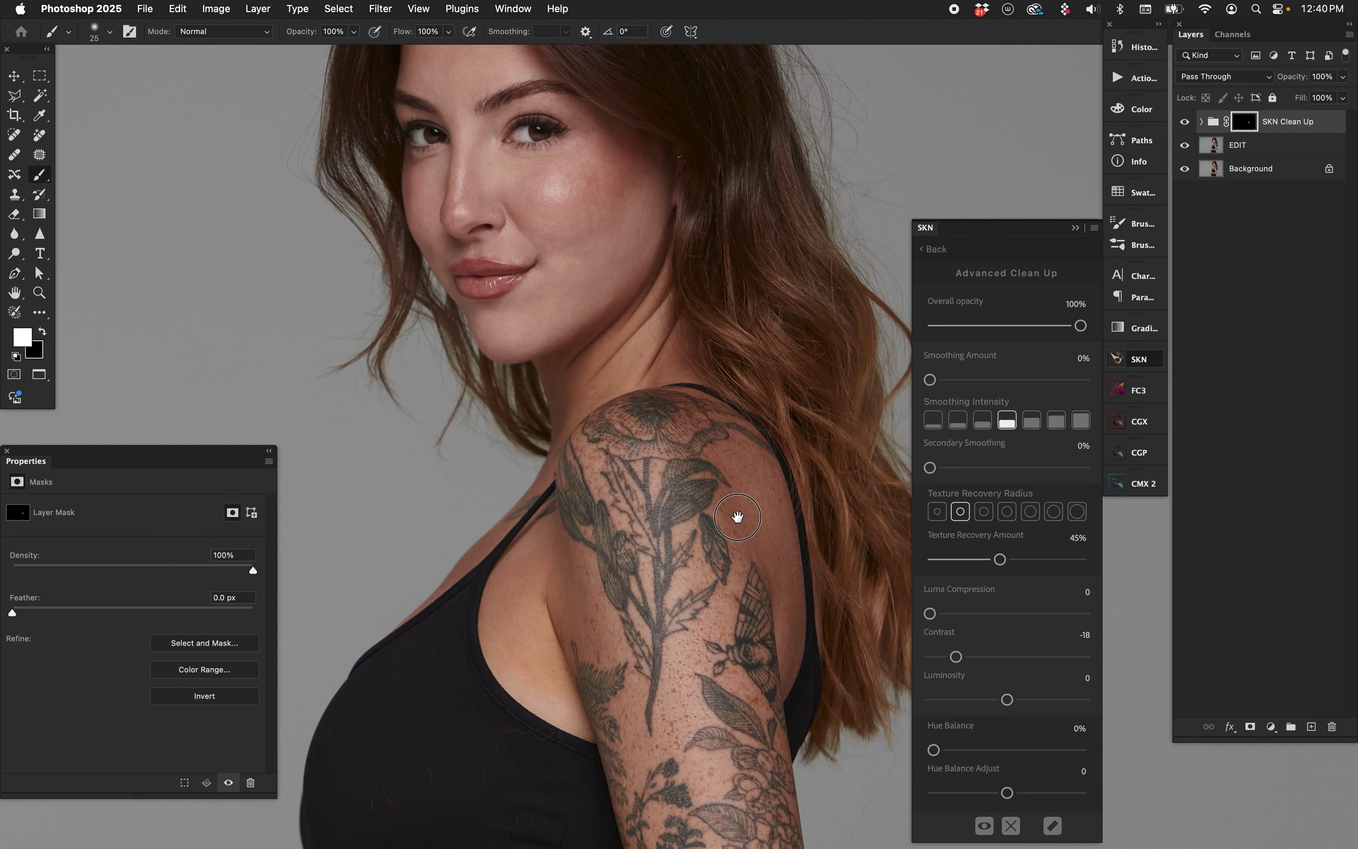
left_click_drag(737, 516, 737, 526)
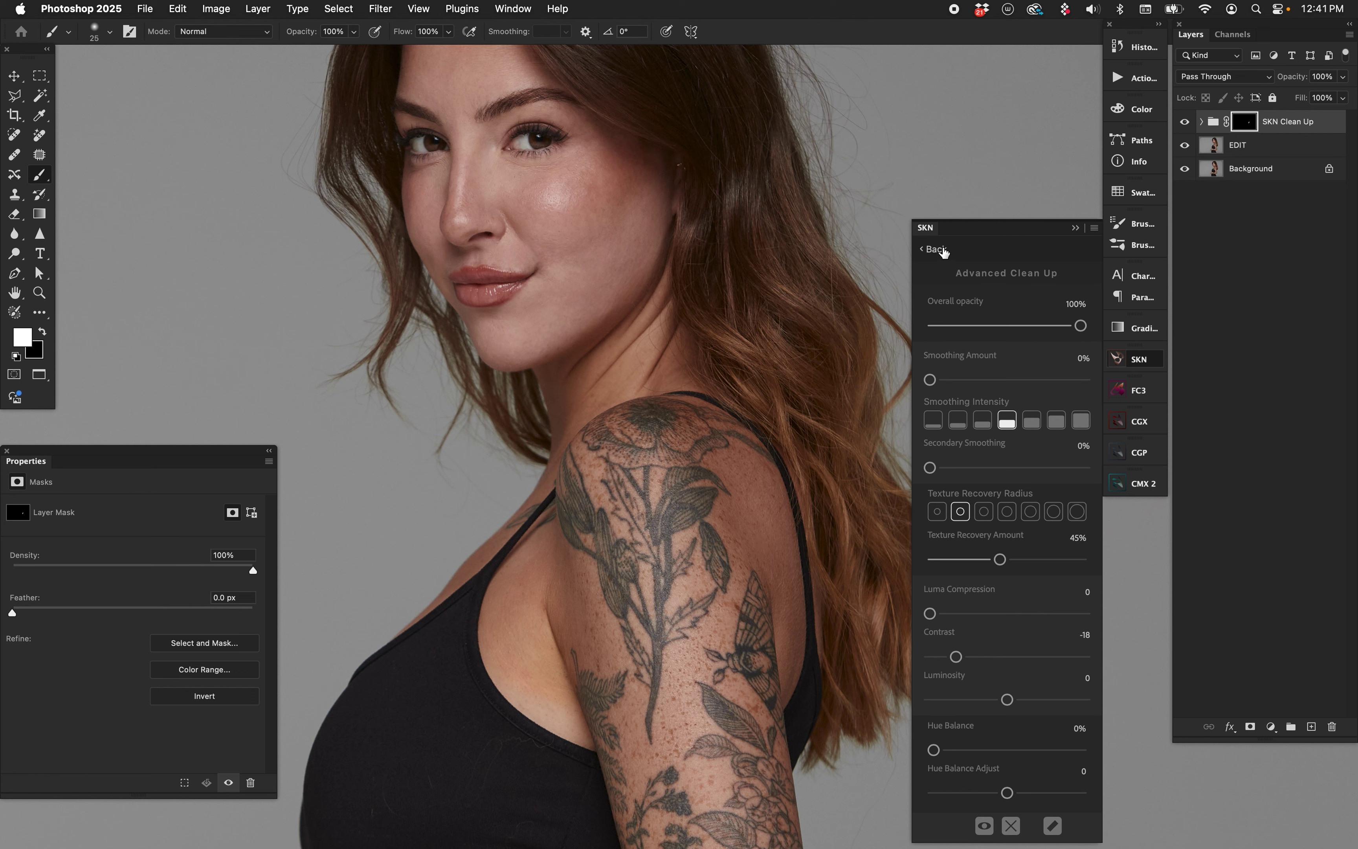
left_click(933, 249)
left_click(978, 250)
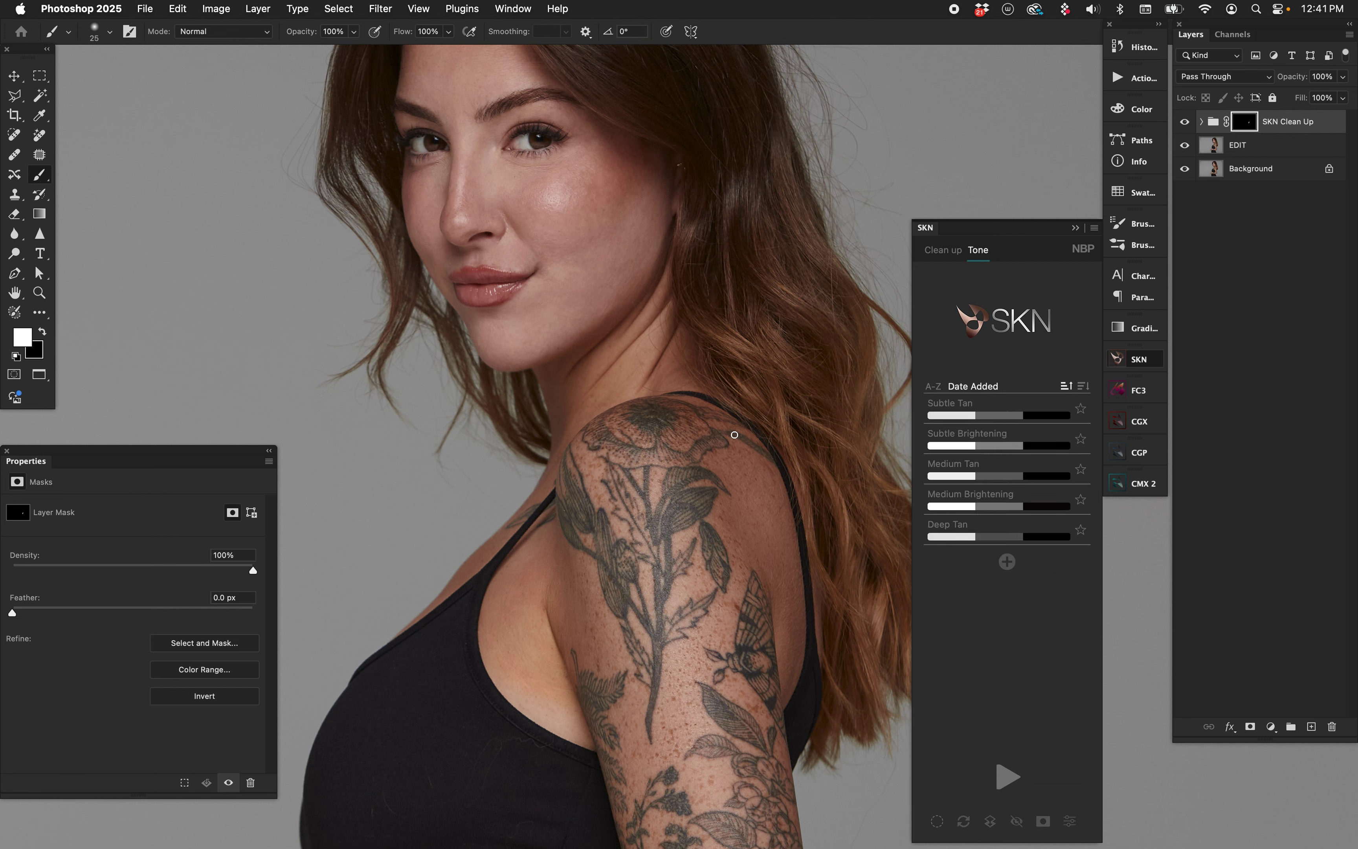